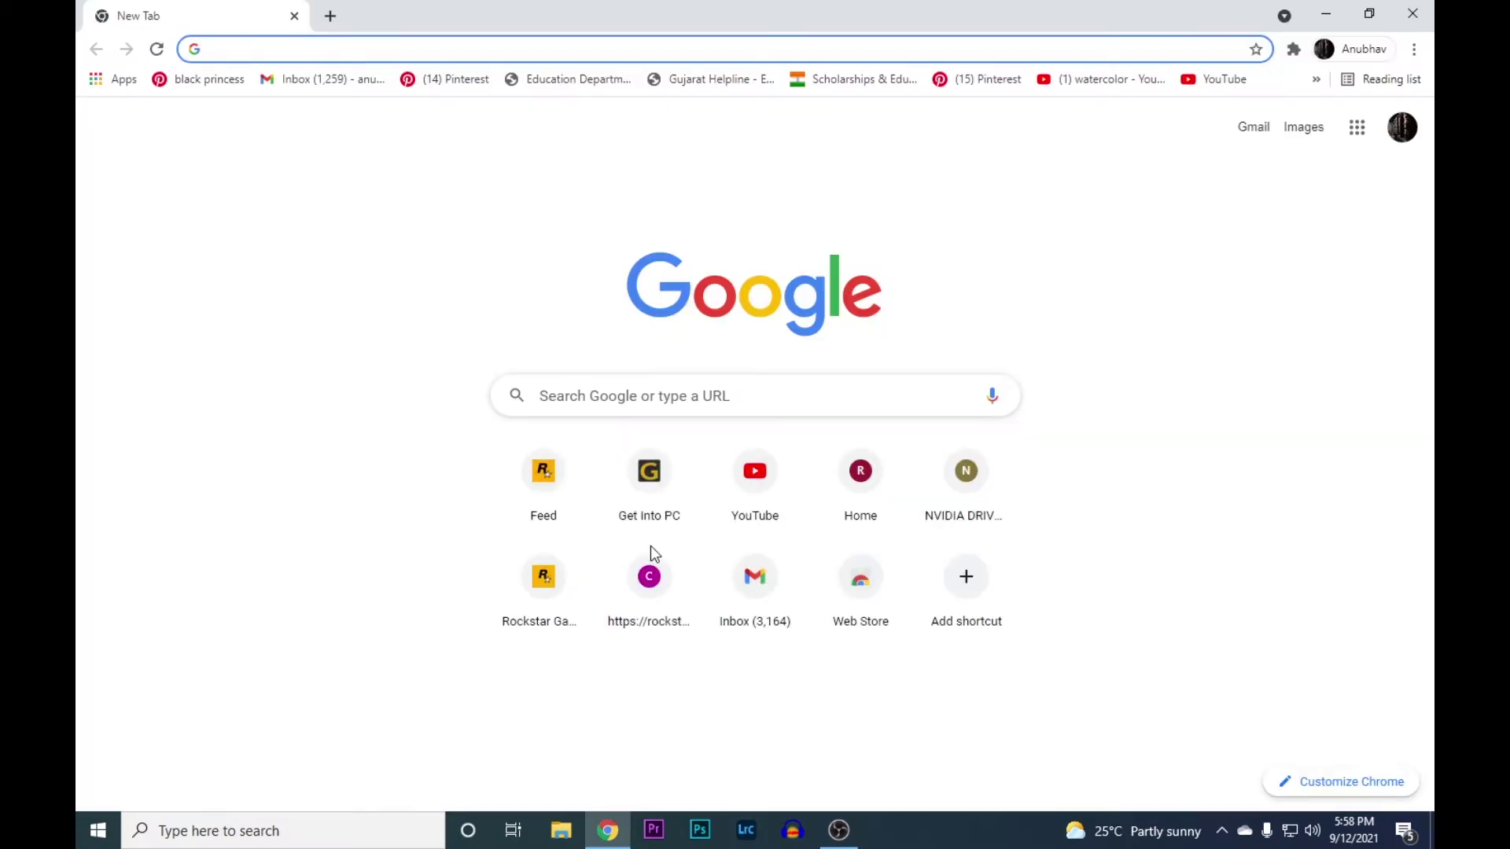
pyautogui.write('rockstars')
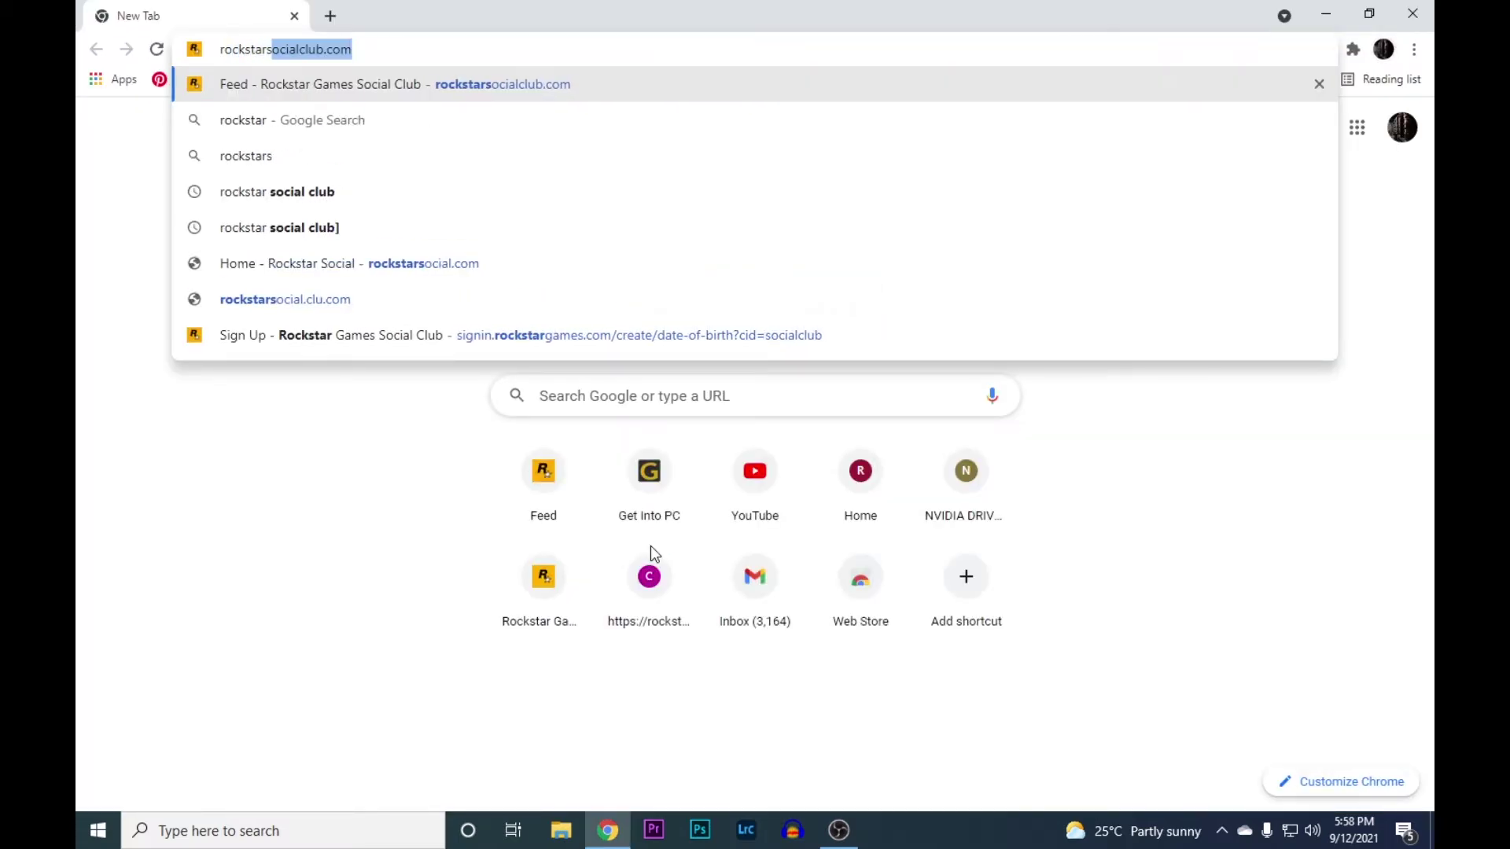
pyautogui.write('ocialcl')
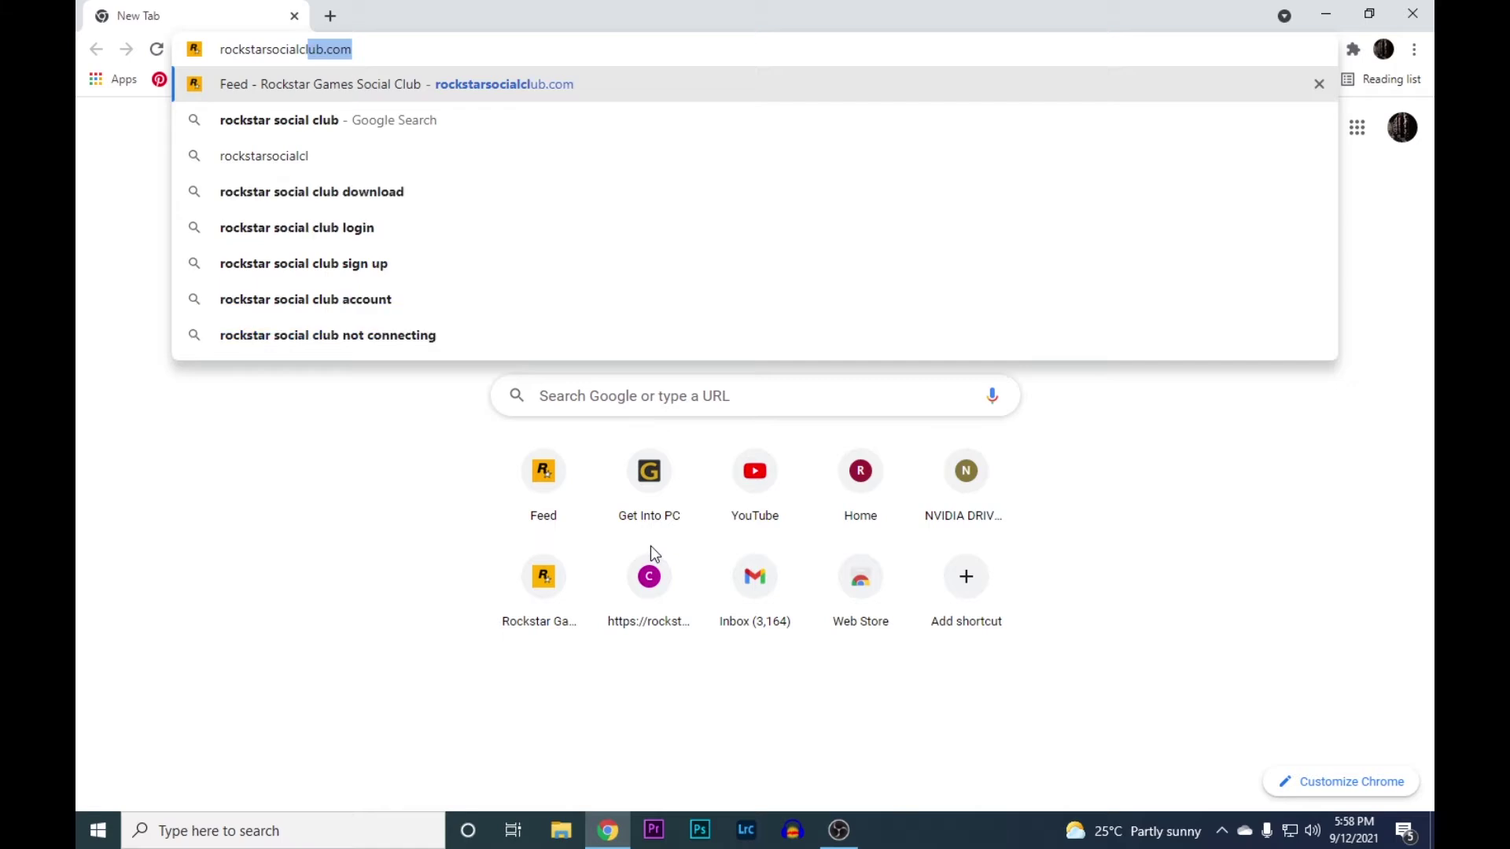
pyautogui.write('ub.com')
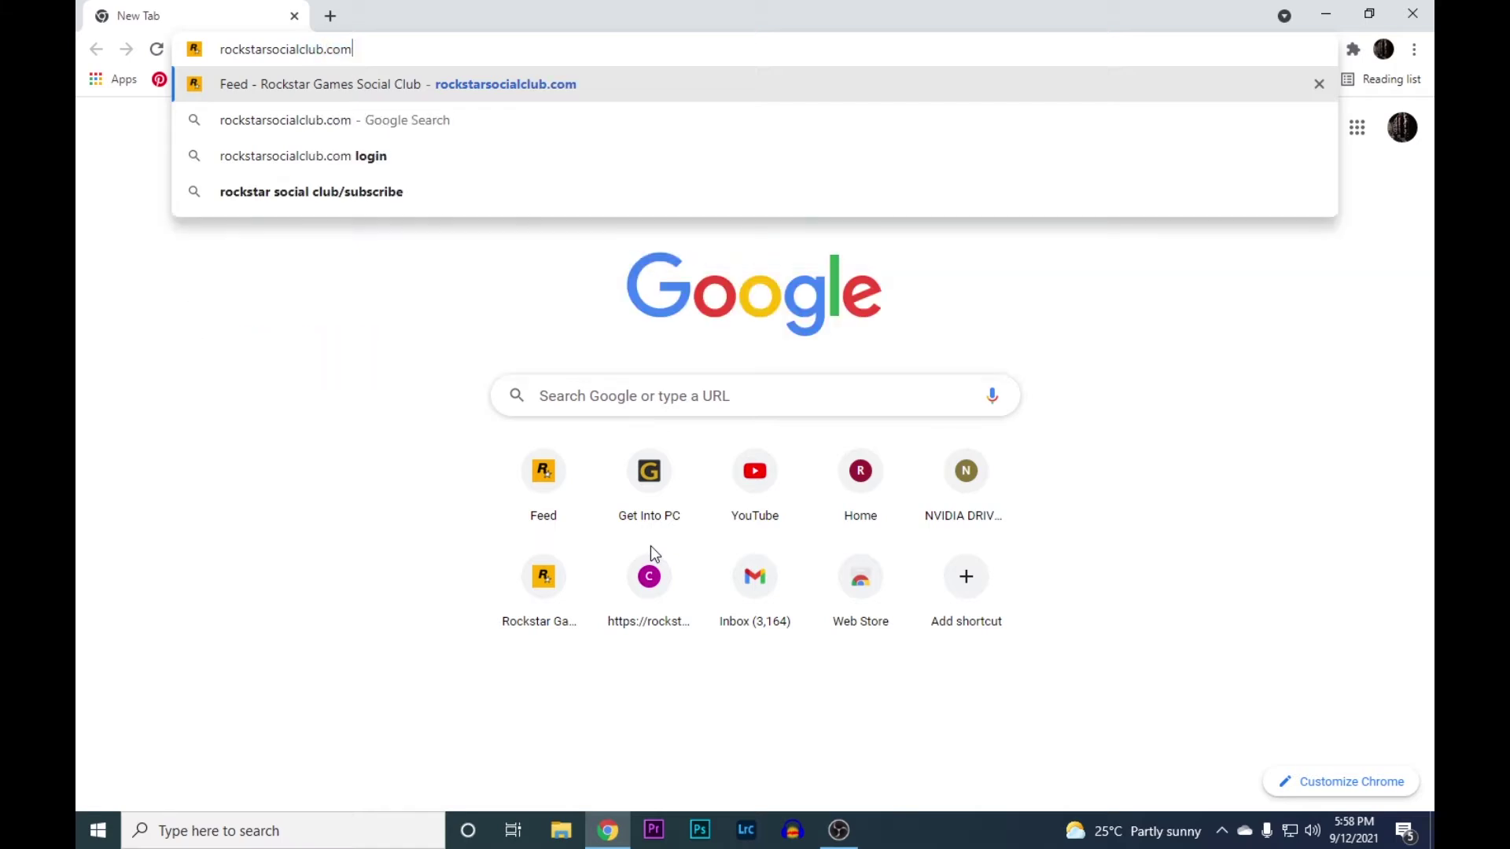
# Load rockstarsocialclub.com in Chrome to reach the signed-in activity feed.
pyautogui.press('Return')
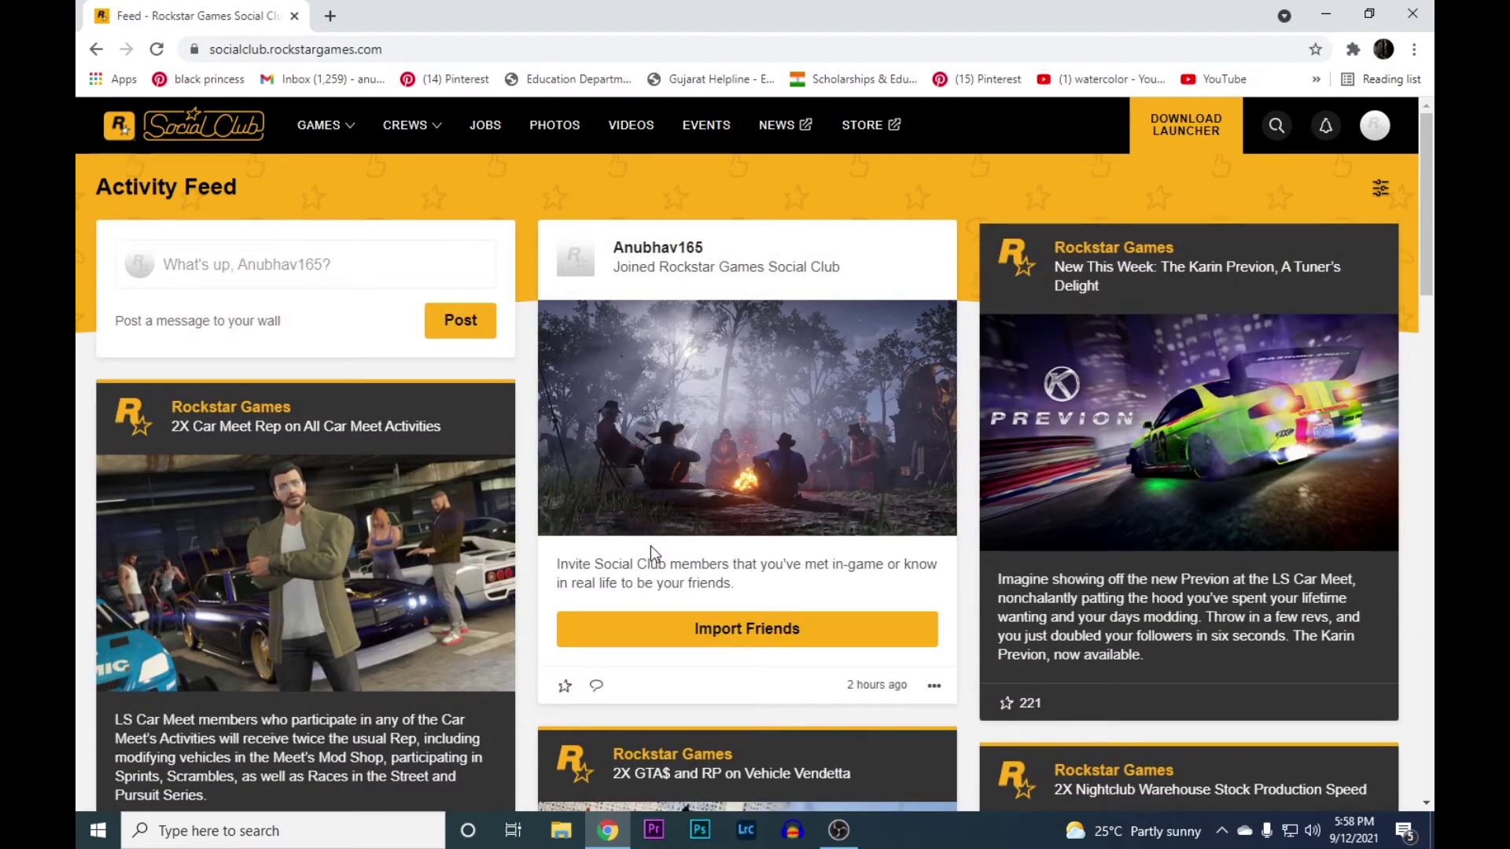
# Go to the account Settings page from the avatar menu.
pyautogui.click(1376, 126)
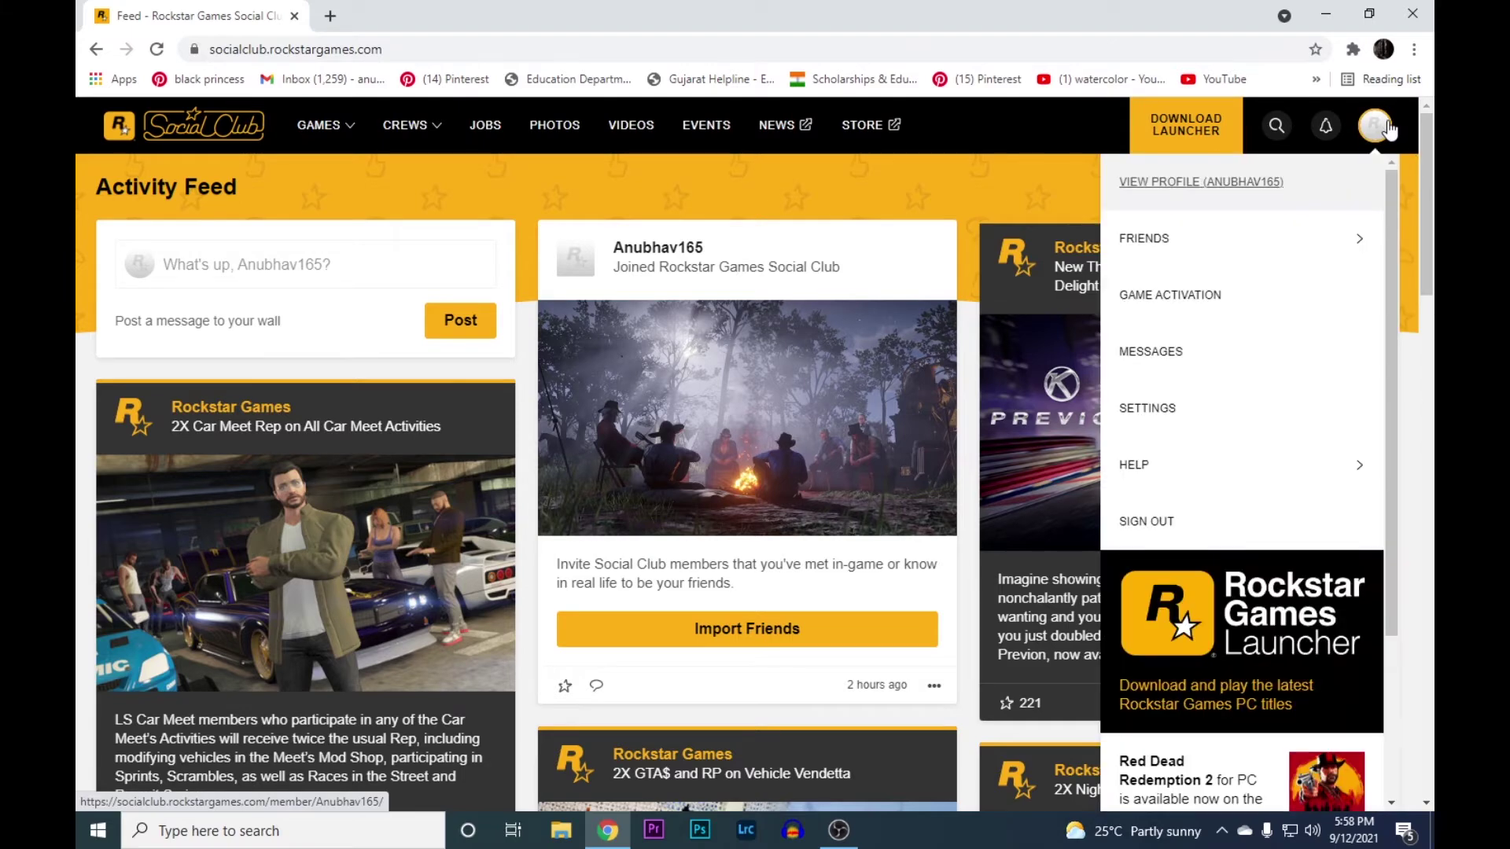
pyautogui.click(1163, 412)
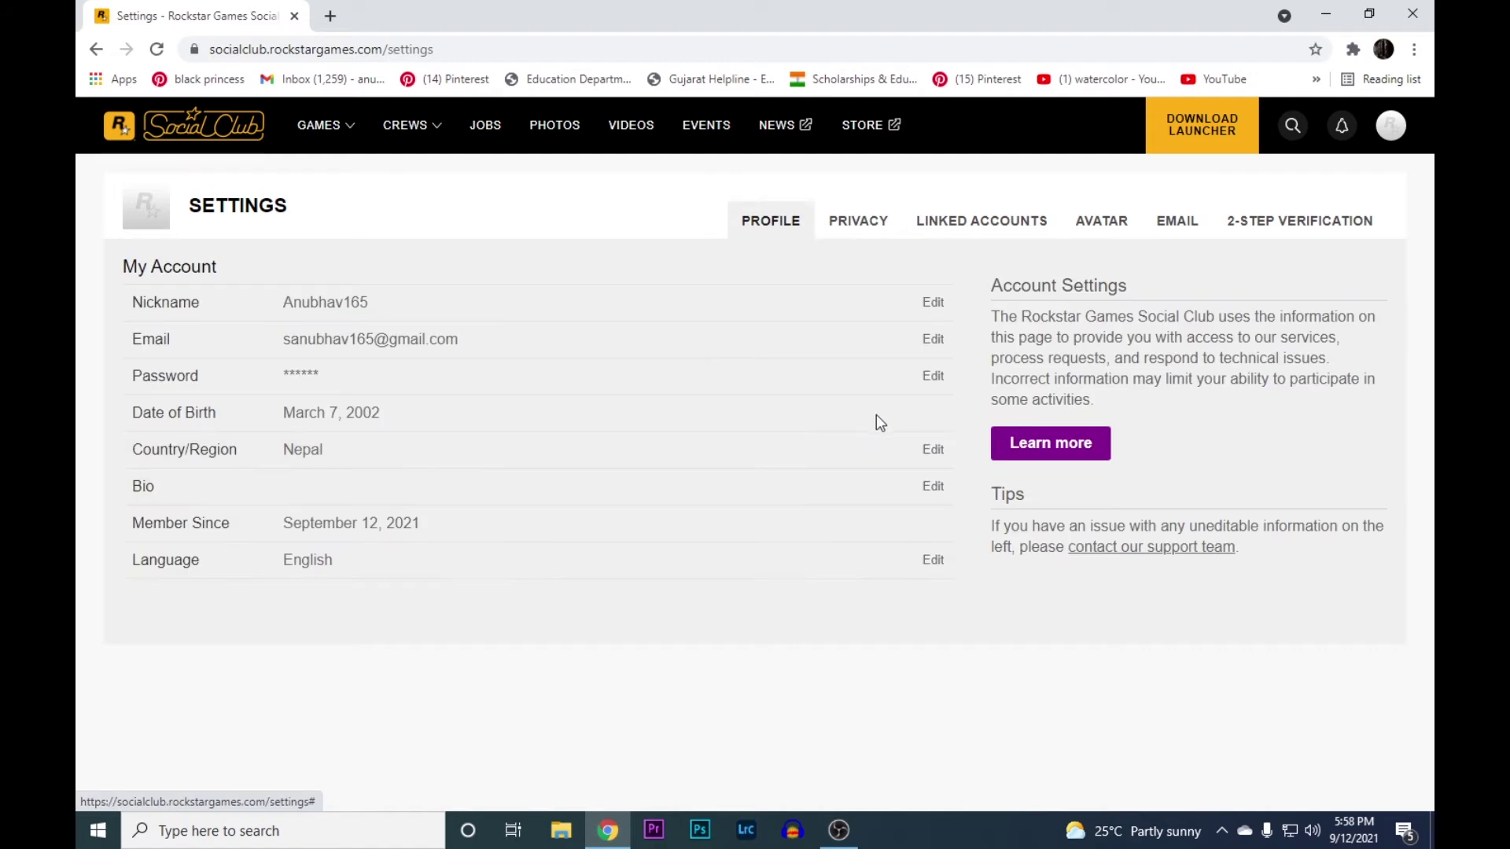
# Start the password change and fill in the Current Password field.
pyautogui.click(932, 376)
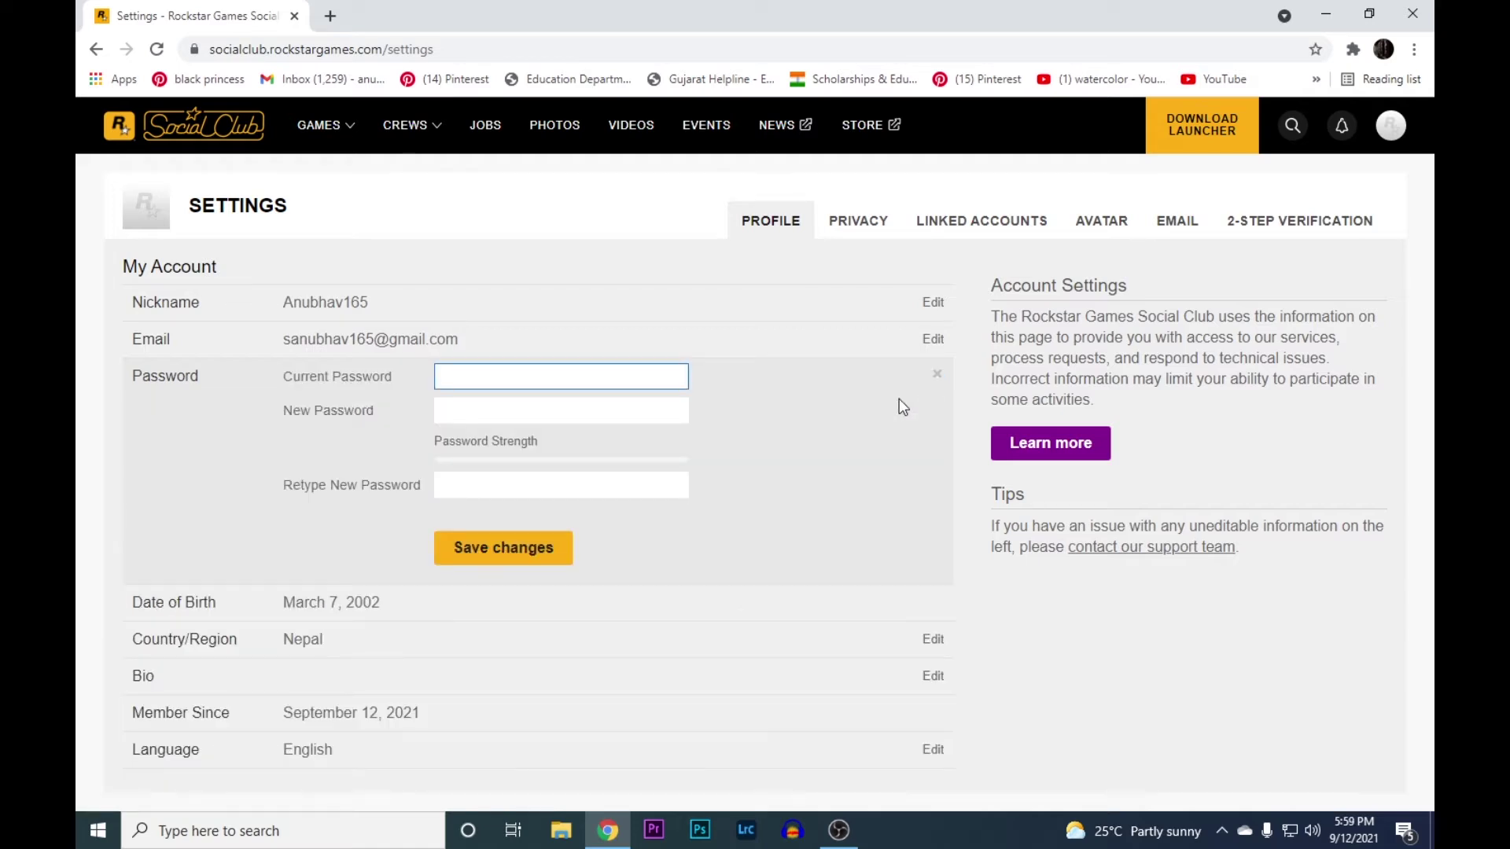
pyautogui.write('***')
pyautogui.write('*********')
# Enter a very strong new password in New Password and repeat it in Retype New Password.
pyautogui.click(602, 410)
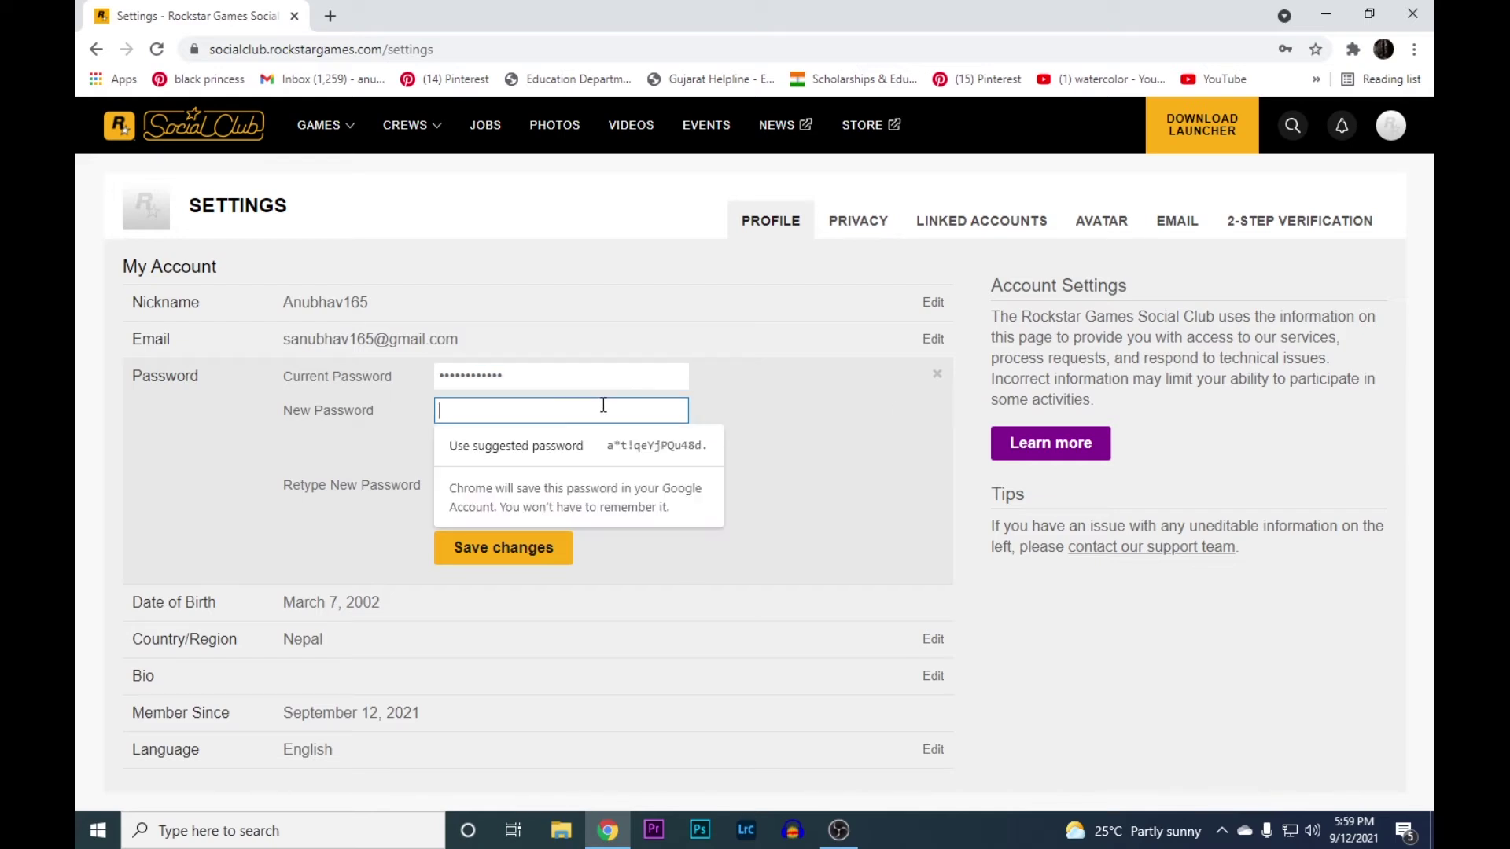
pyautogui.write('*')
pyautogui.write('***********')
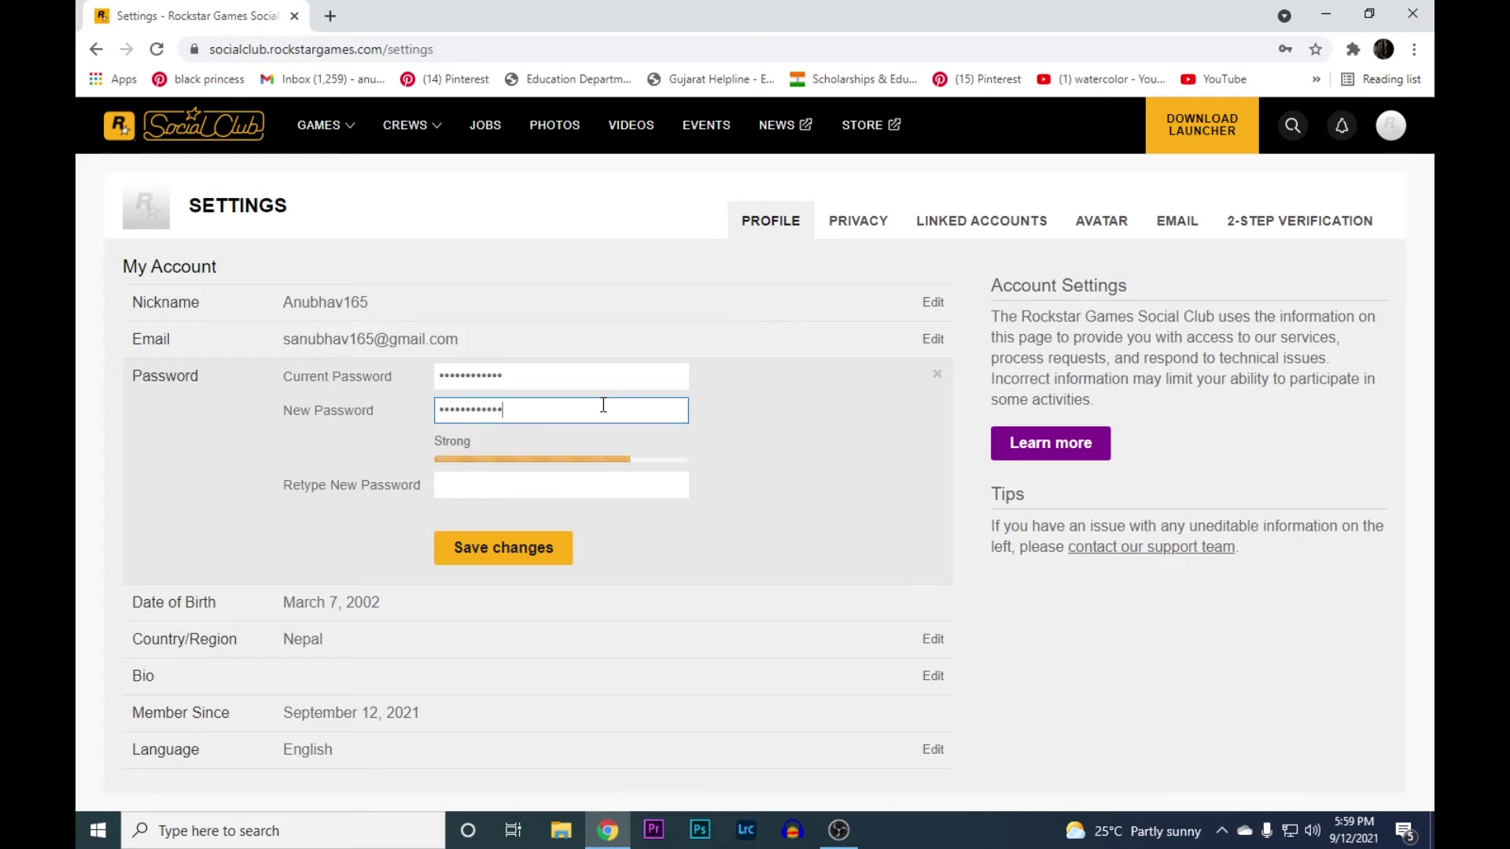
pyautogui.write('*')
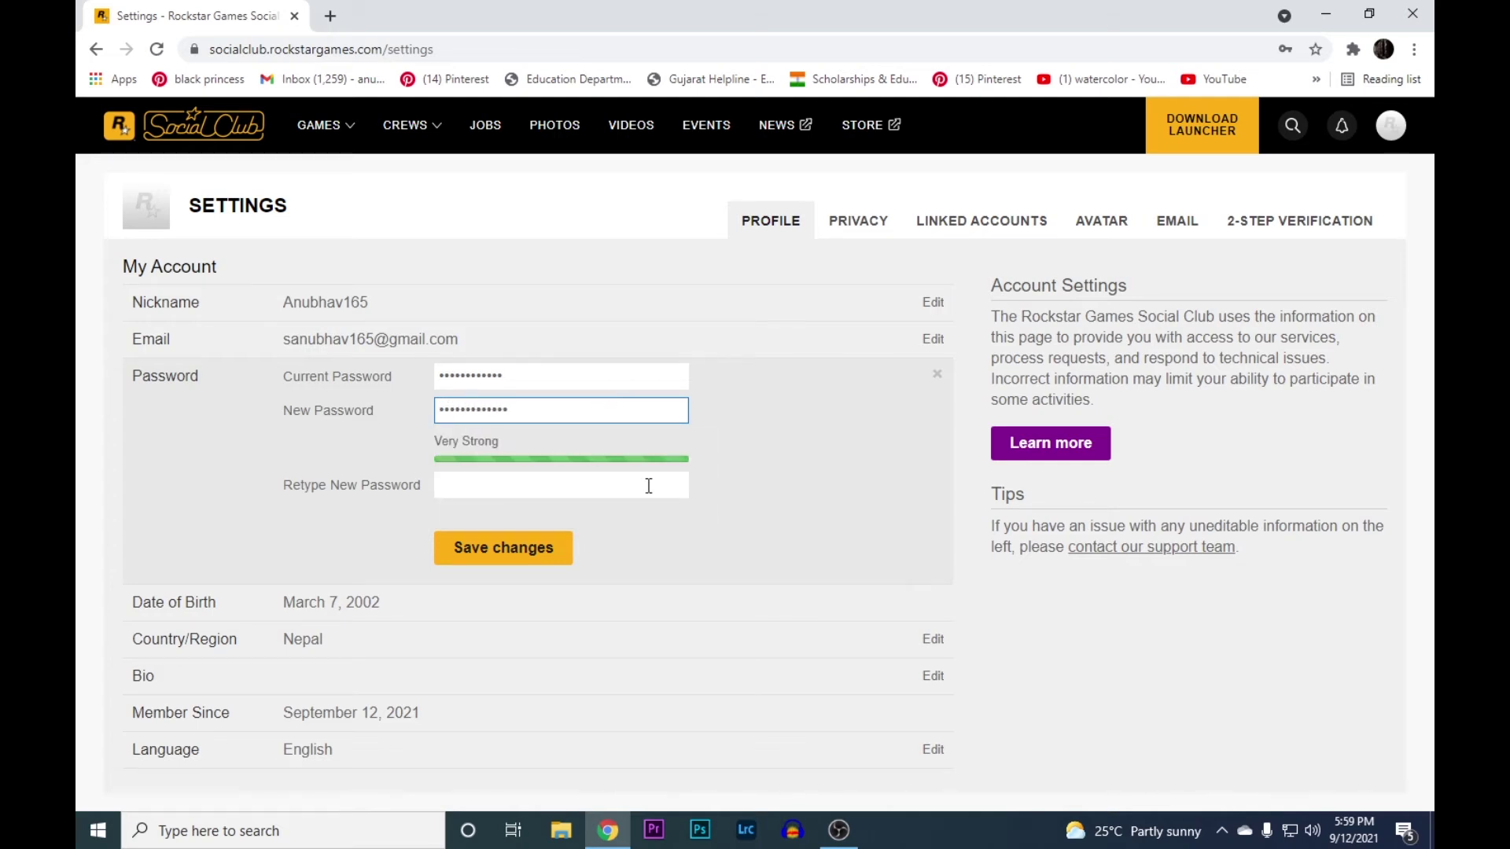
pyautogui.click(648, 484)
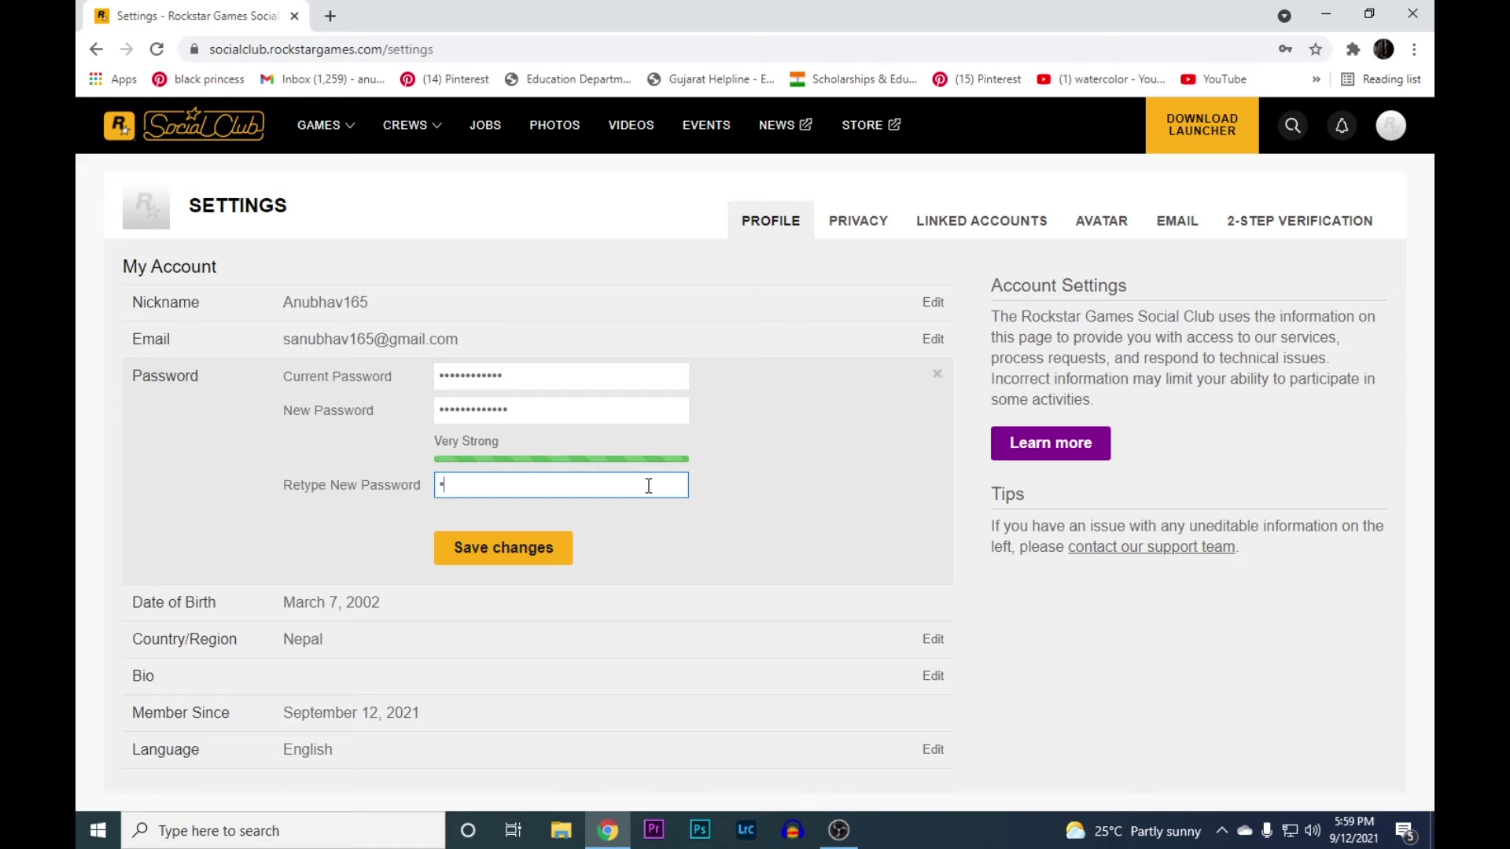
pyautogui.write('************')
pyautogui.write('*')
# Submit the password change with Save changes.
pyautogui.click(552, 550)
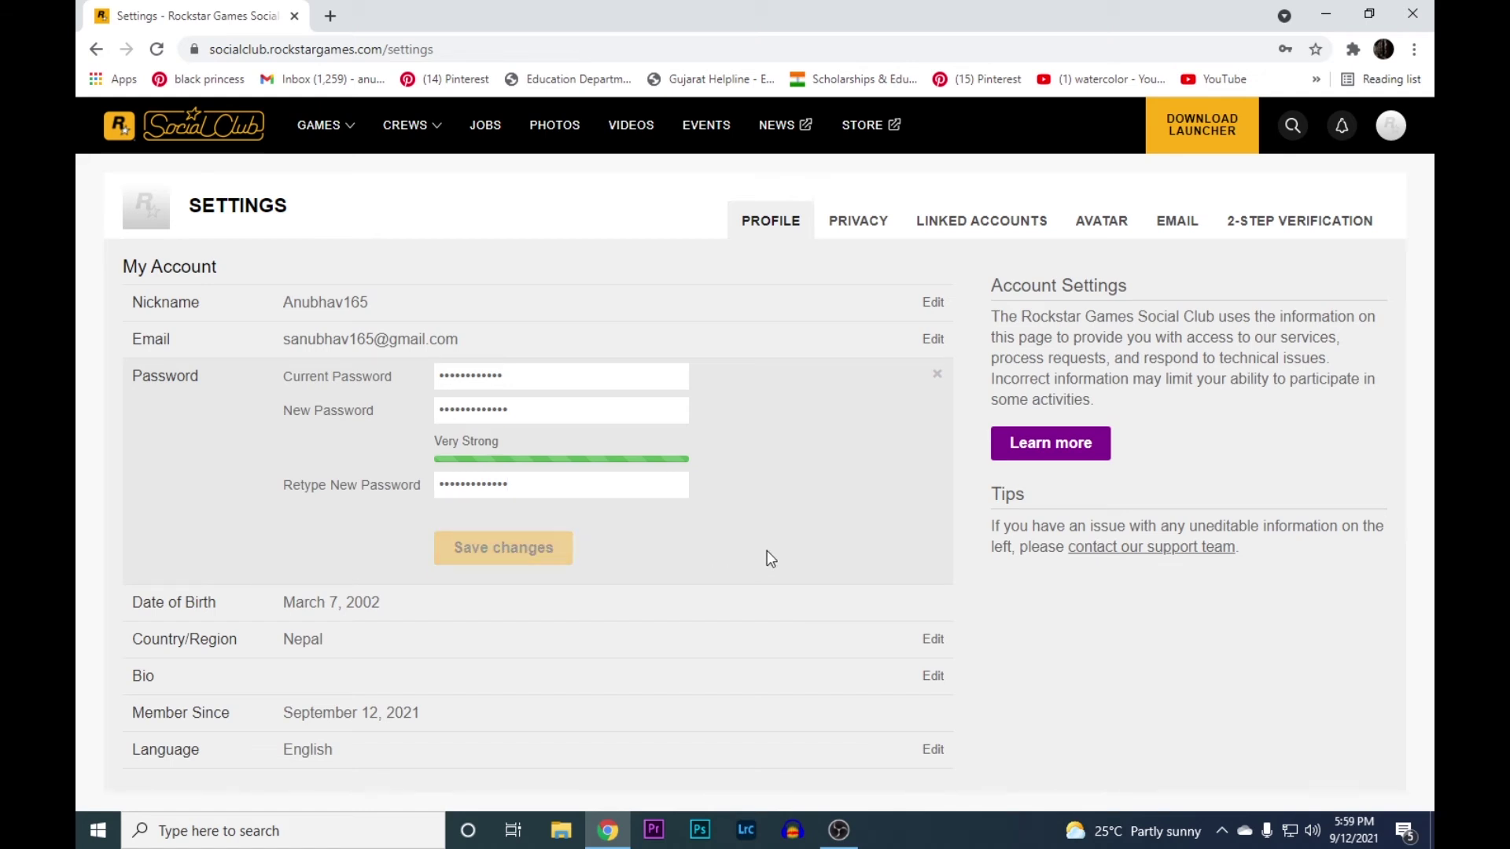